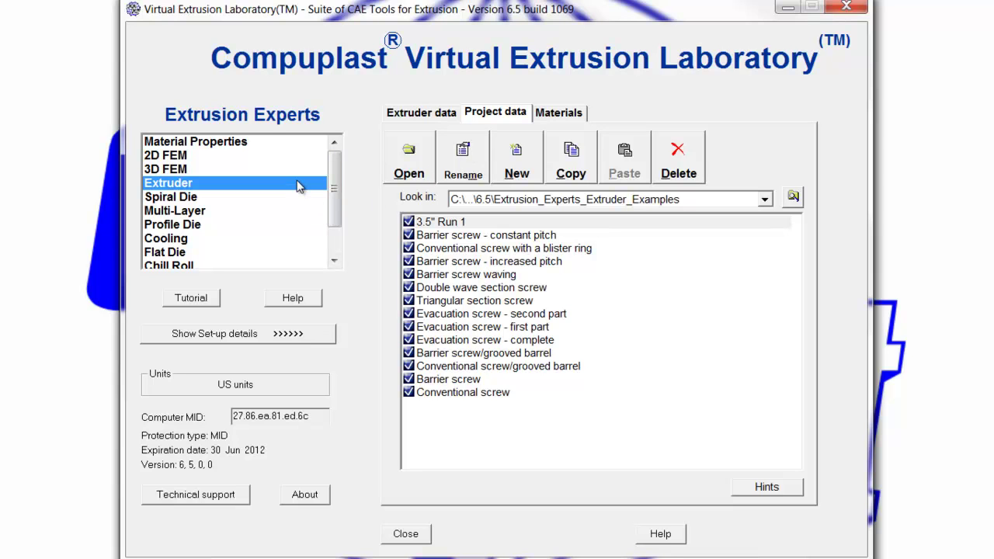
# Load the '3.5" Run 1' example extruder project from Project data
pyautogui.click(462, 223)
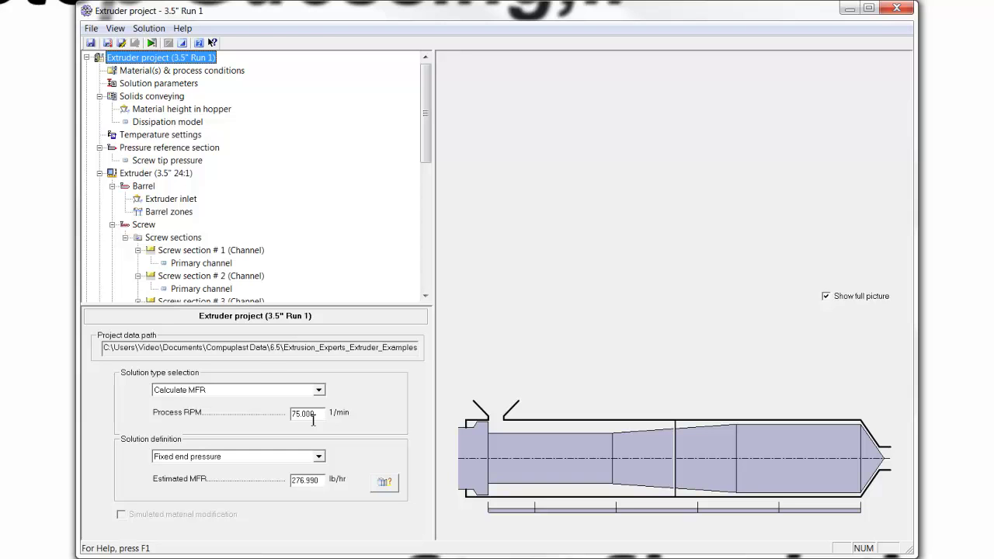
# Show Run 1's cross-channel temperature graph and probe its peak near 407 F
pyautogui.moveTo(428, 153); pyautogui.dragTo(428, 274)
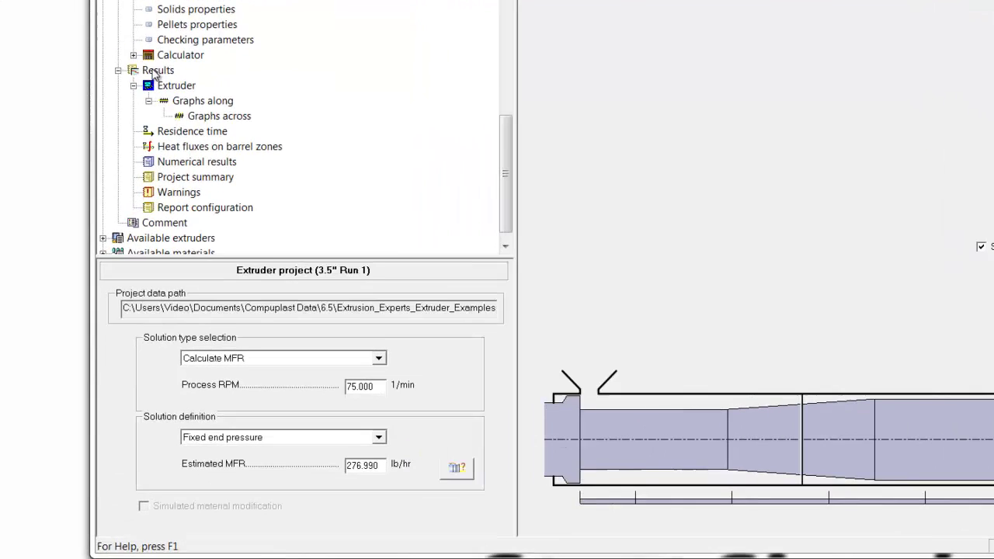
pyautogui.click(132, 147)
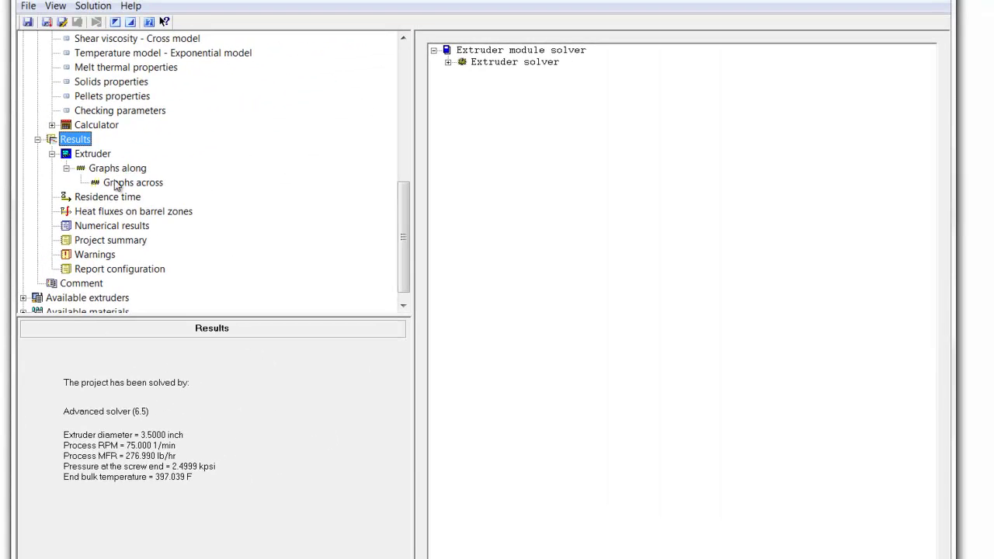
pyautogui.click(117, 185)
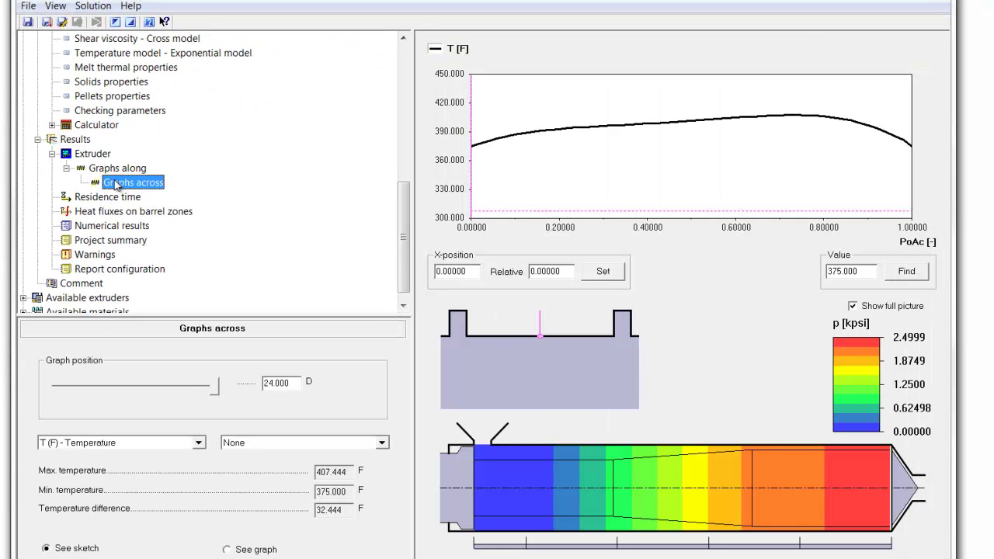
pyautogui.click(802, 158)
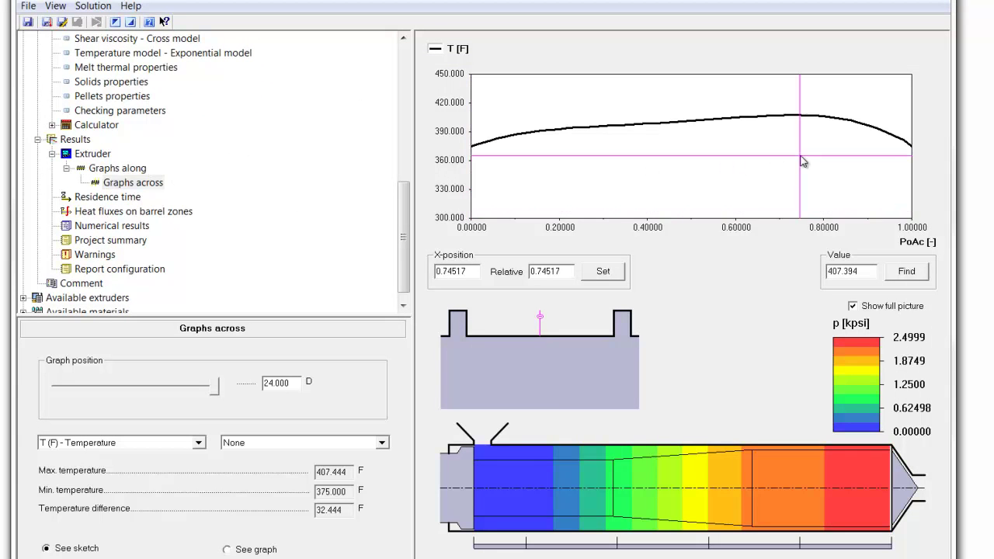
pyautogui.click(801, 158)
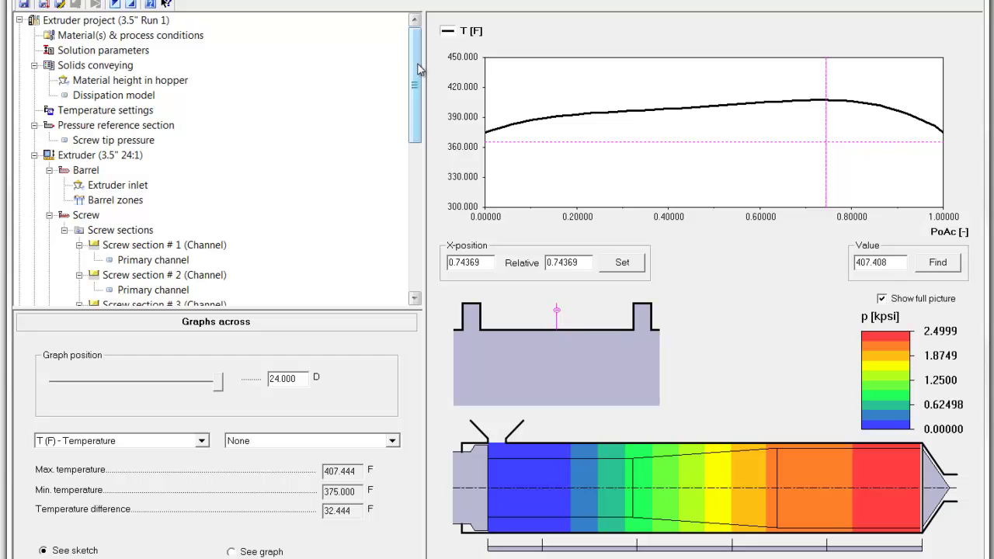
# Change the solution type to Calculate RPM with a 300 lb/hr process mass flow rate
pyautogui.click(109, 20)
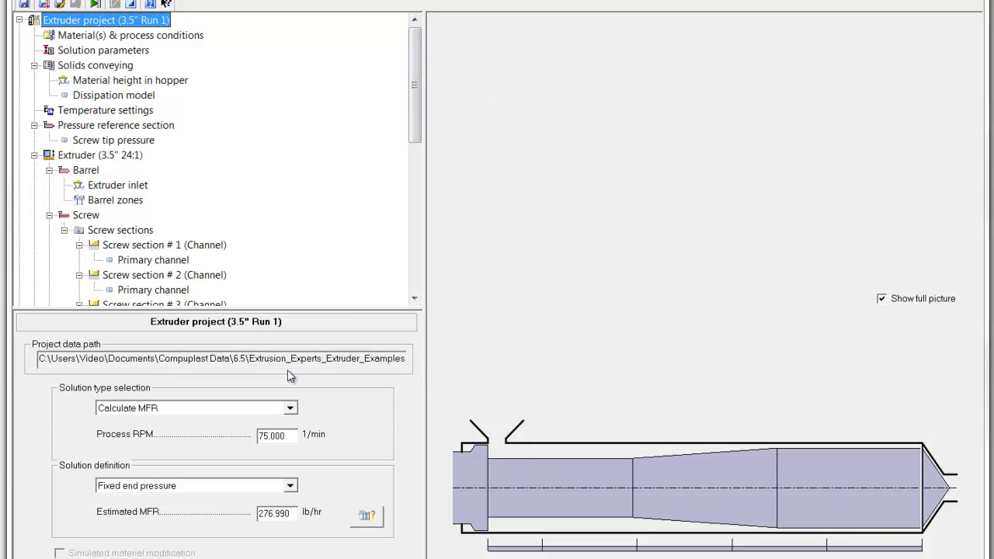
pyautogui.click(291, 409)
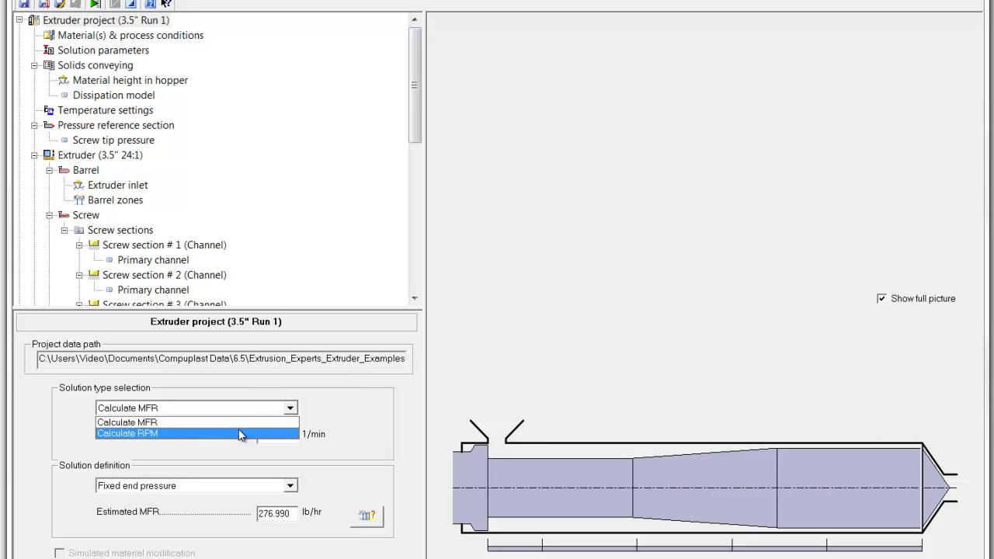
pyautogui.click(239, 434)
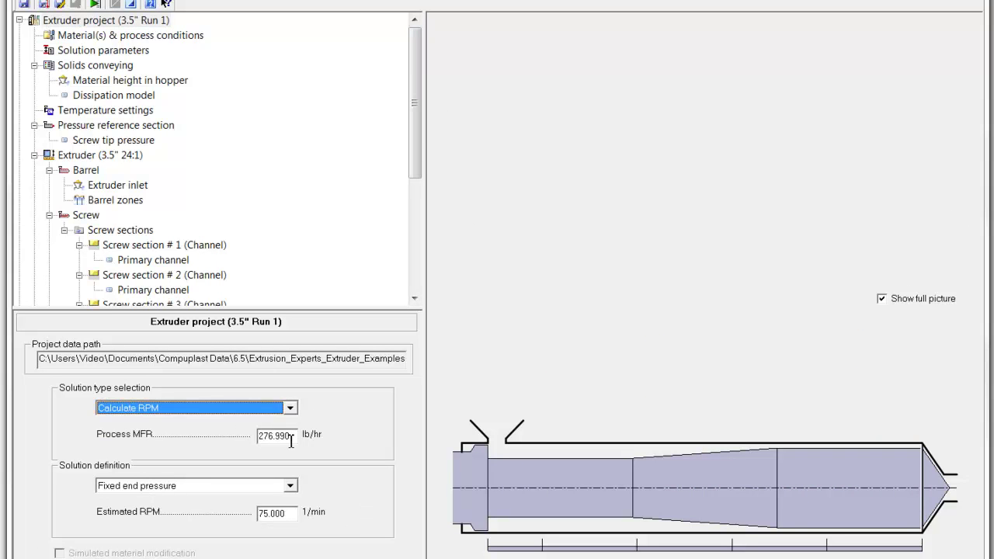
pyautogui.click(284, 437)
pyautogui.moveTo(285, 440); pyautogui.dragTo(239, 438)
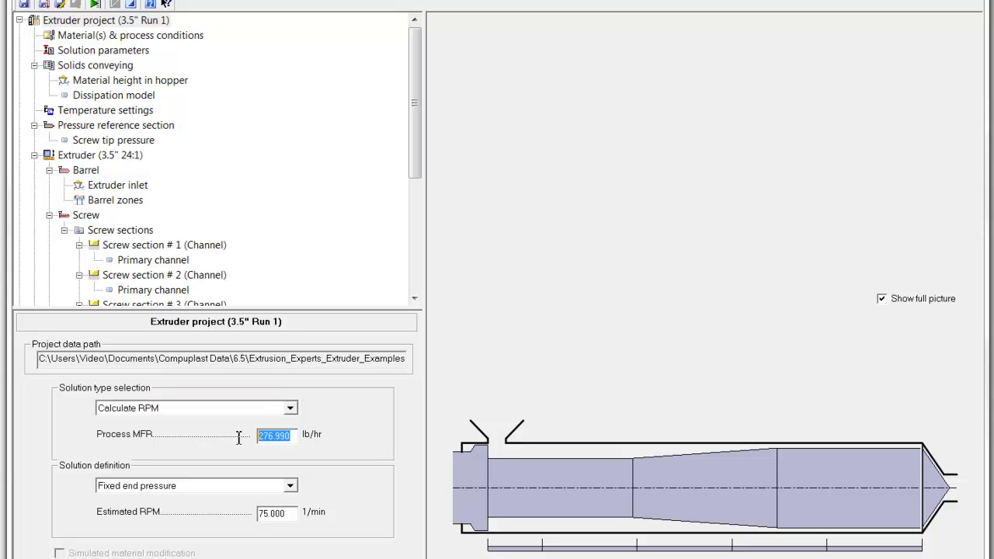
pyautogui.write('300')
pyautogui.press('Tab')
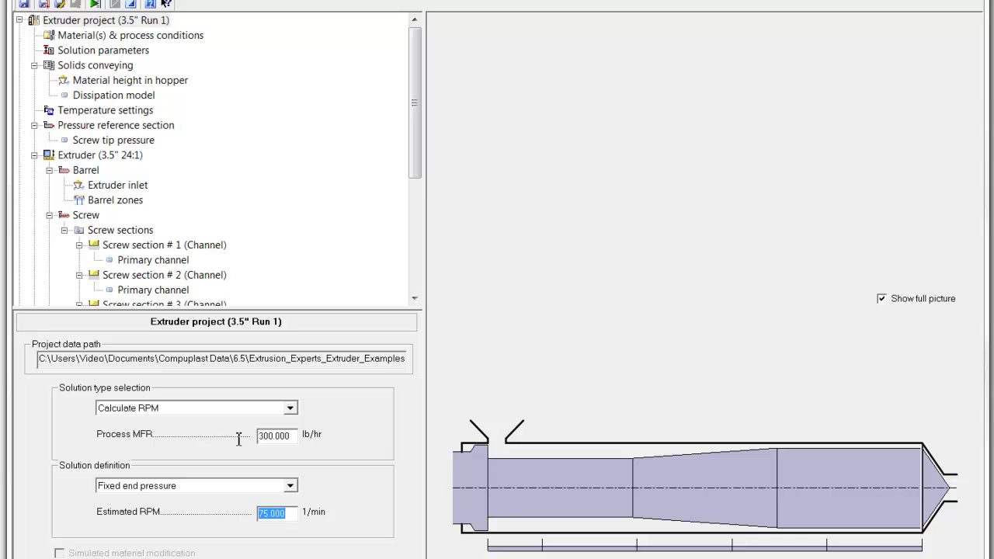
# Check the material and process conditions, then run the solver
pyautogui.click(116, 35)
pyautogui.click(109, 20)
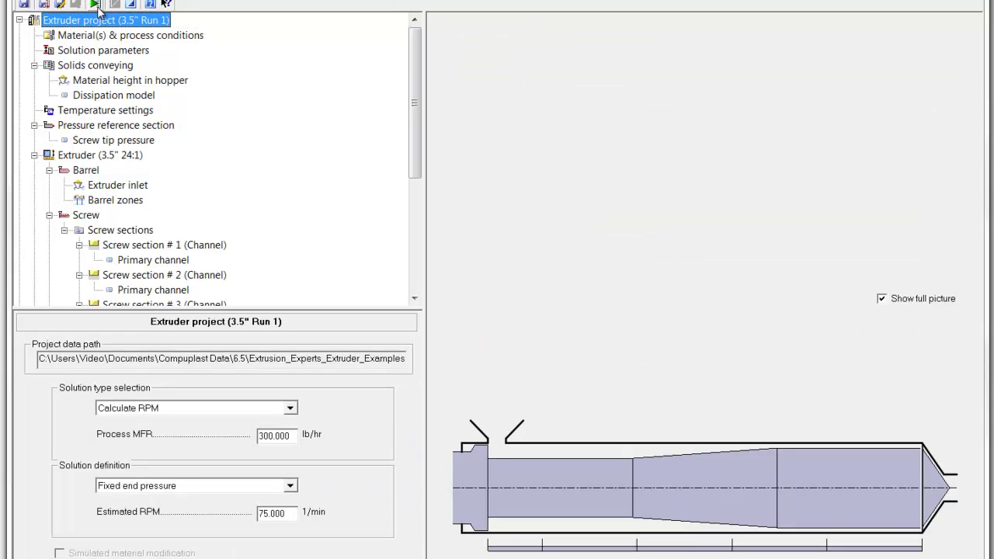
pyautogui.click(96, 6)
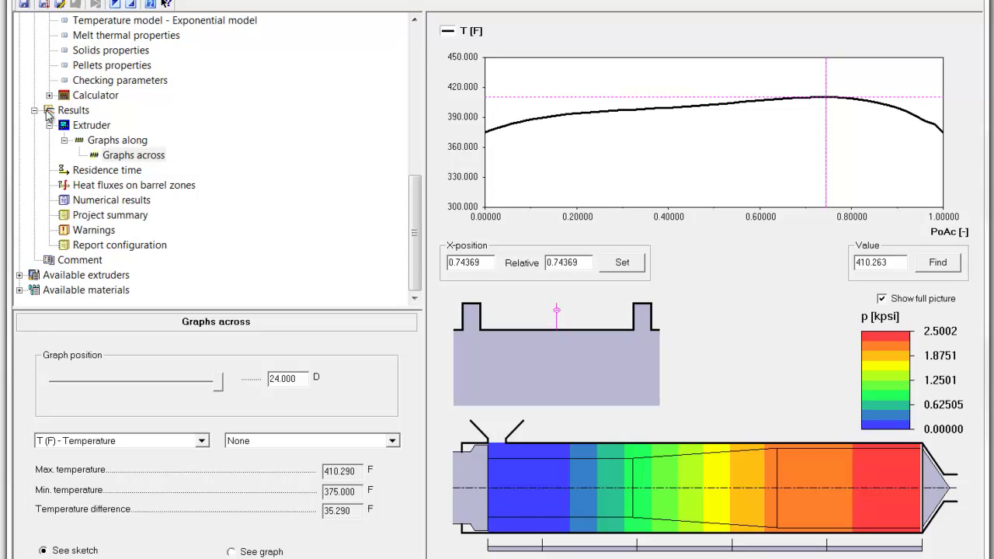
# Review the 81.791 RPM results: pressure field, bulk temperature, and cross-channel temperature graphs
pyautogui.click(48, 114)
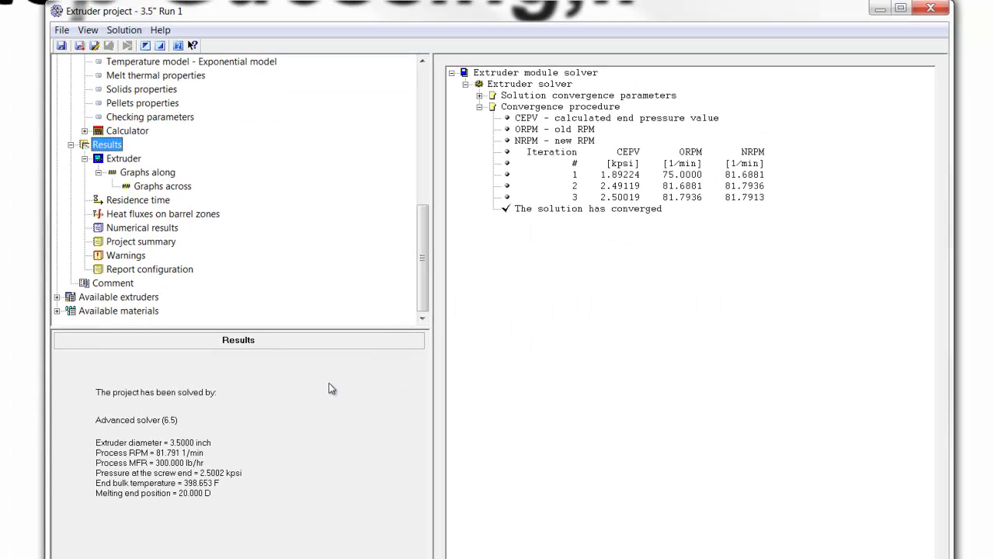
pyautogui.click(125, 159)
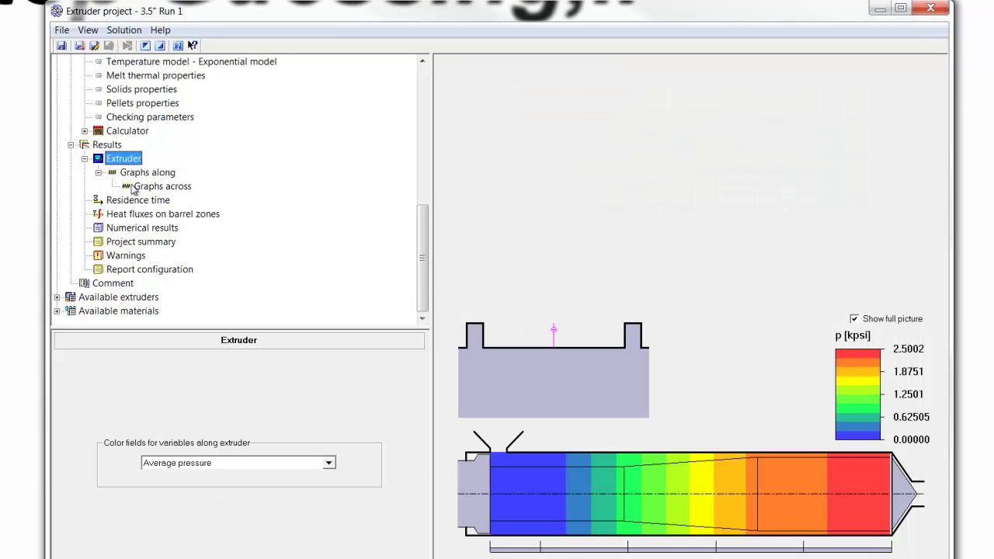
pyautogui.click(135, 176)
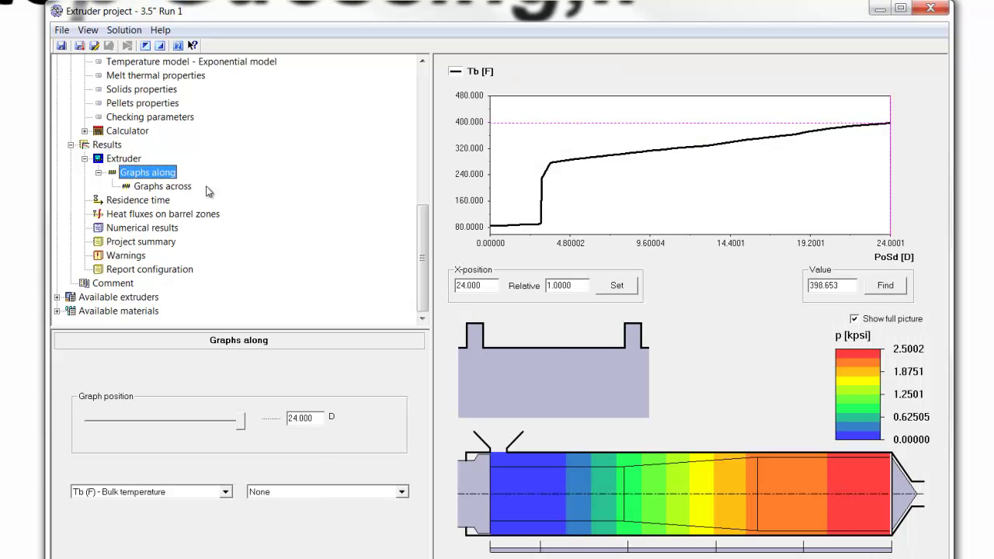
pyautogui.click(151, 191)
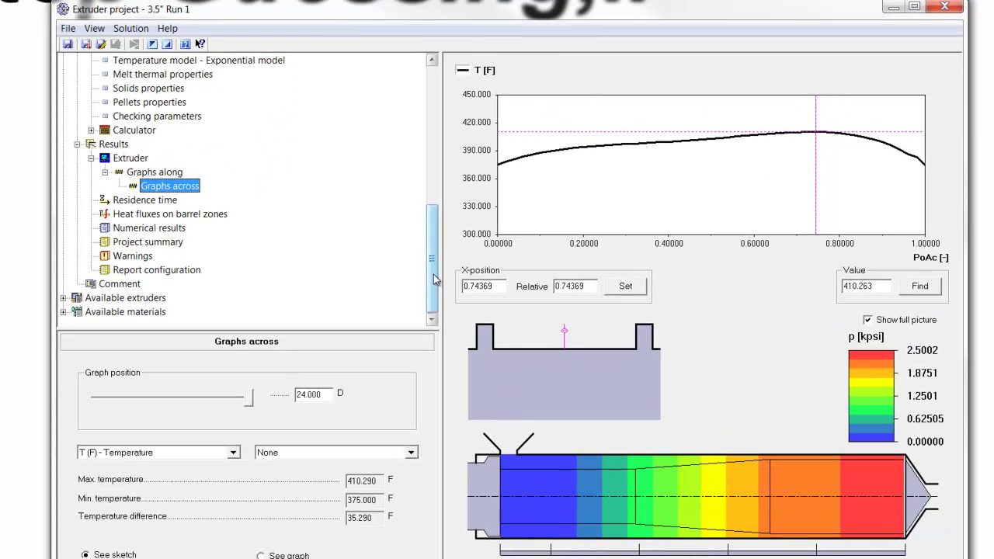
# Browse the screw geometry, sections 1 and 2, and their channel depths
pyautogui.moveTo(433, 276); pyautogui.dragTo(434, 169)
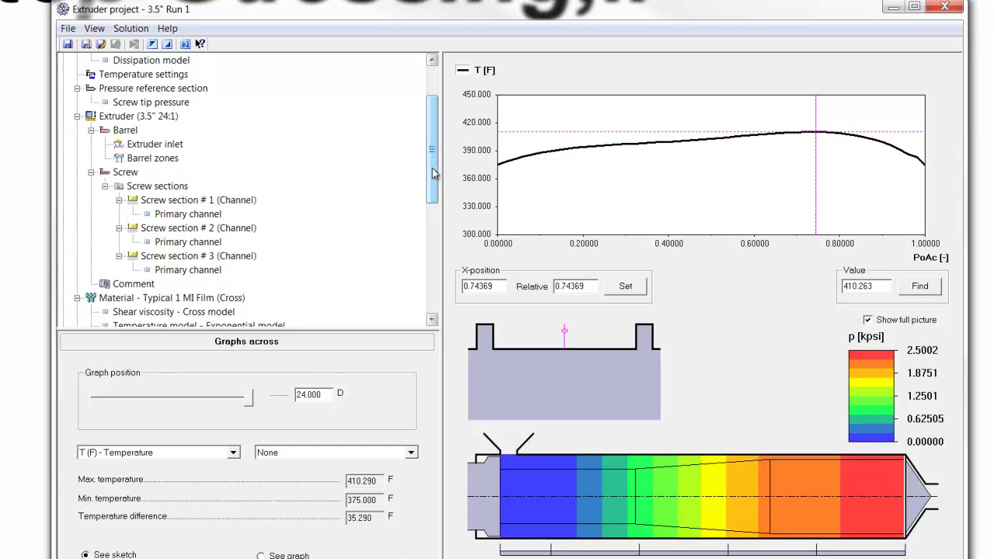
pyautogui.click(118, 173)
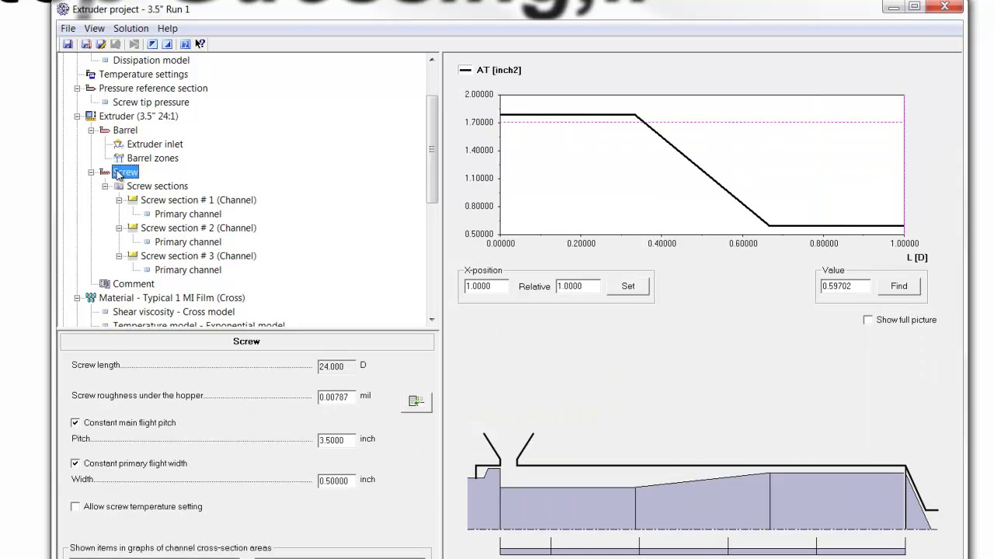
pyautogui.click(137, 187)
pyautogui.click(148, 201)
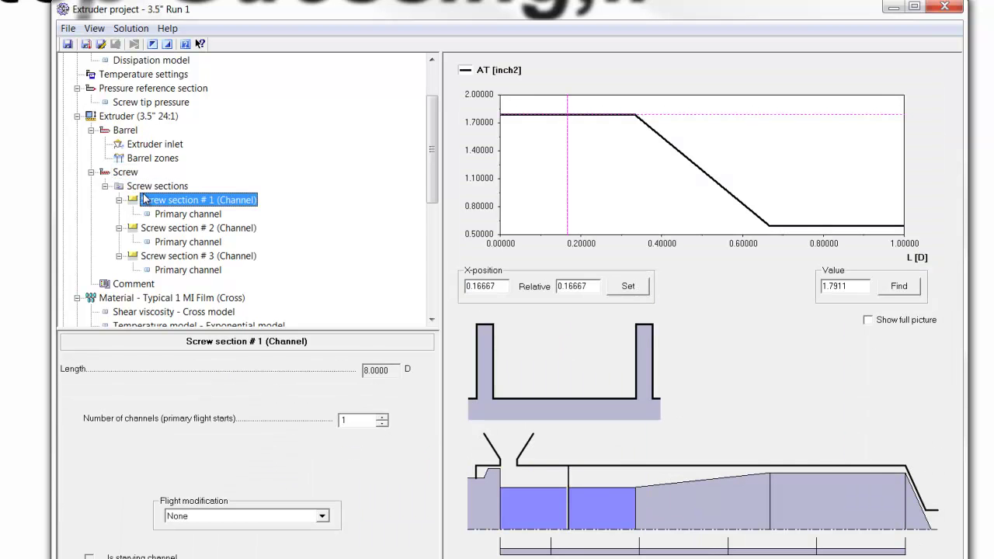
pyautogui.click(157, 214)
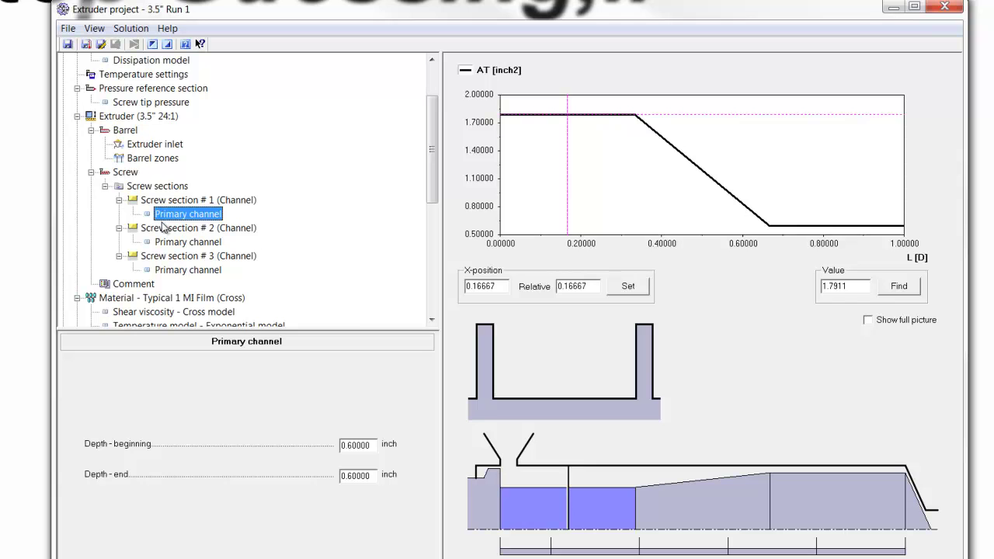
pyautogui.click(165, 228)
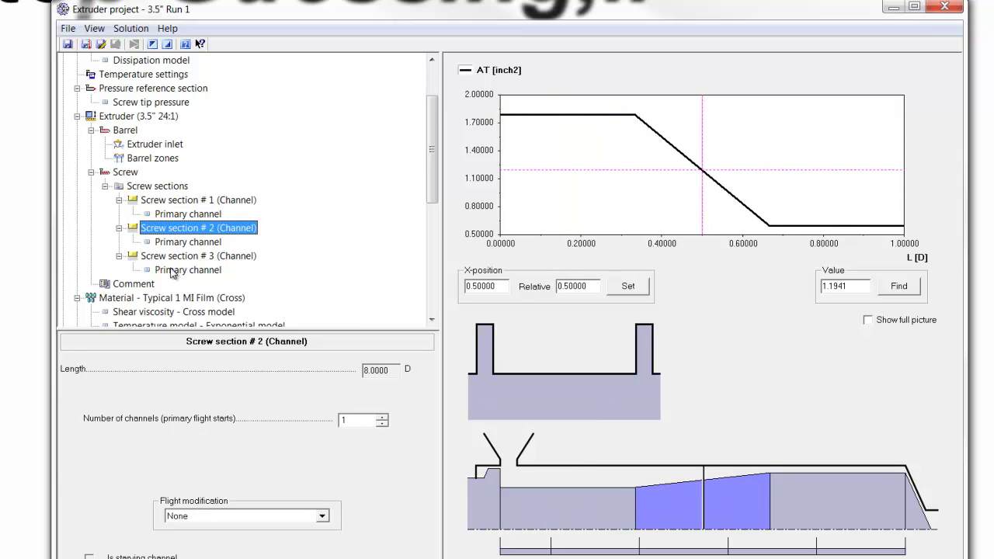
# Set screw section 3's primary channel depth to 0.25 inch at both ends
pyautogui.click(173, 270)
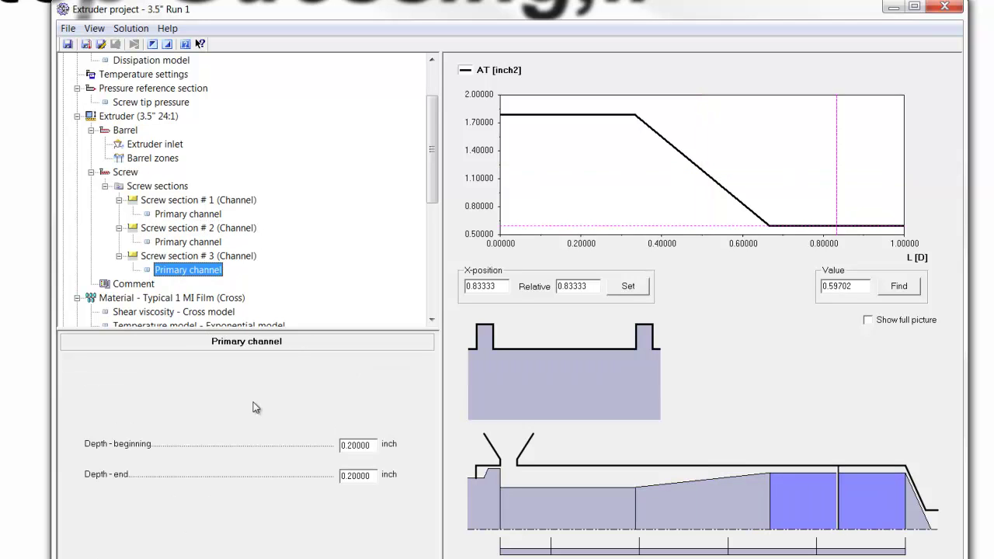
pyautogui.click(375, 446)
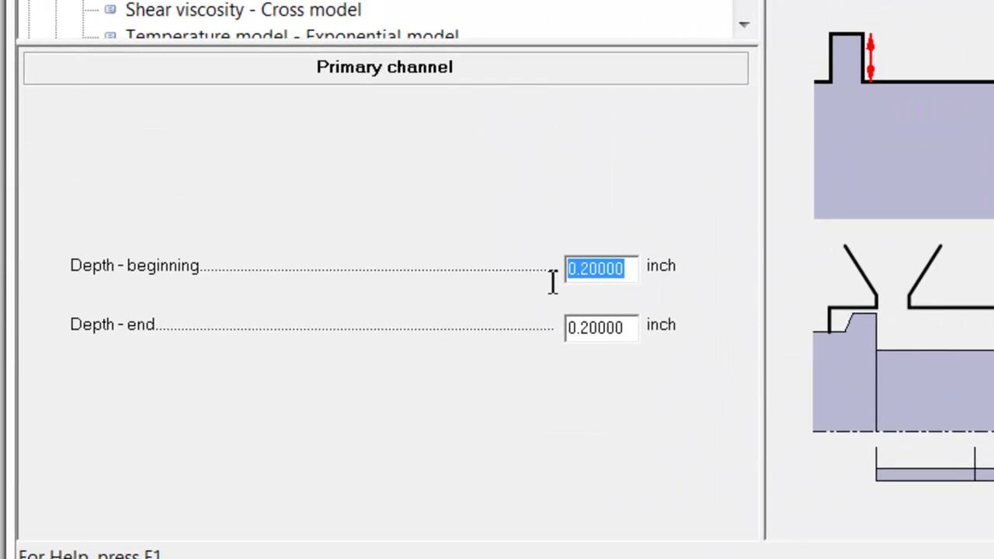
pyautogui.write('0')
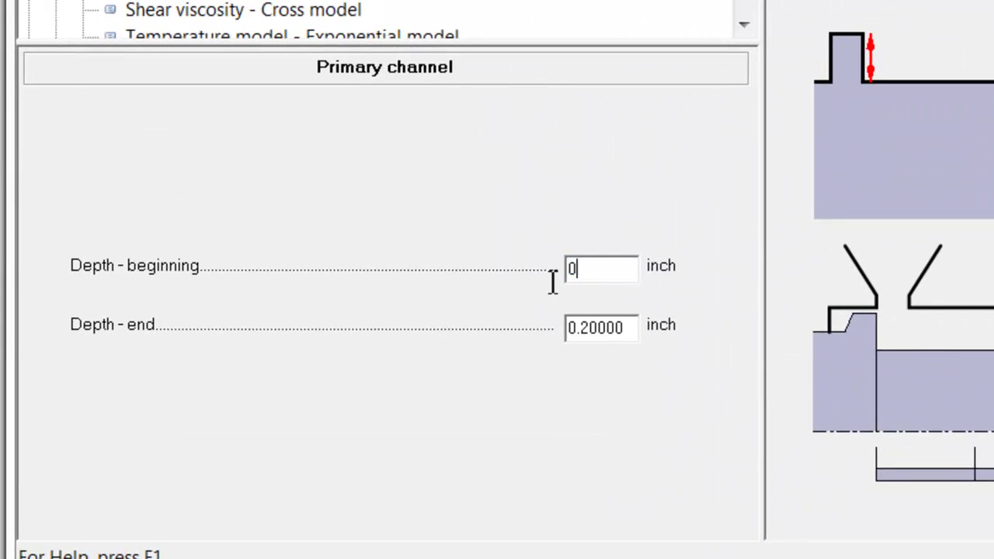
pyautogui.write('.25')
pyautogui.press('Tab')
pyautogui.write('0.25')
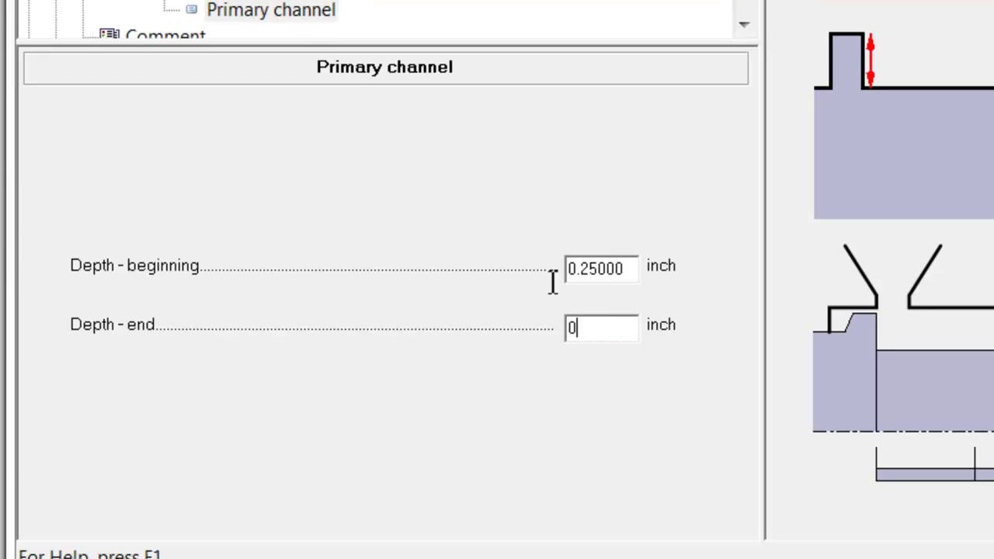
pyautogui.press('Tab')
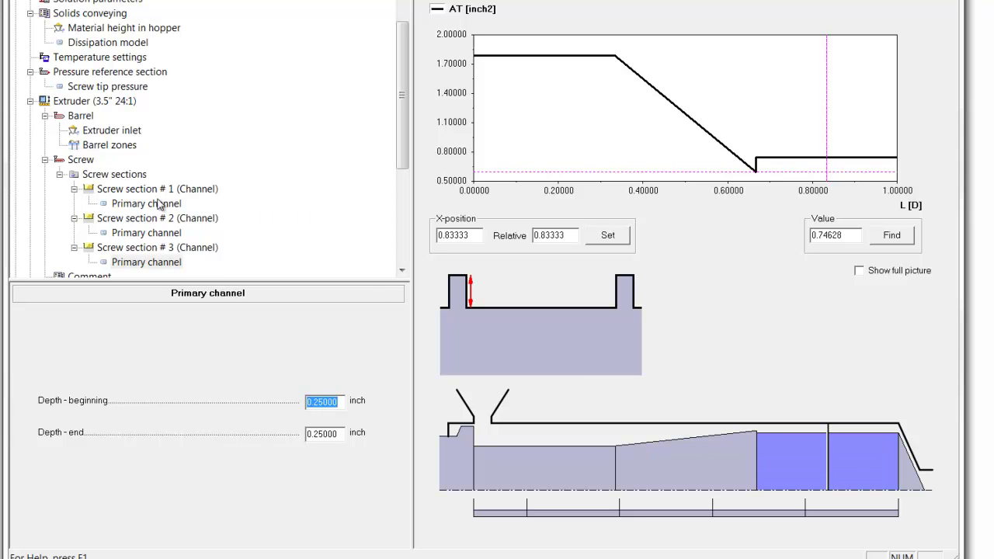
# Set screw section 2's primary channel ending depth to 0.25 inch
pyautogui.click(137, 230)
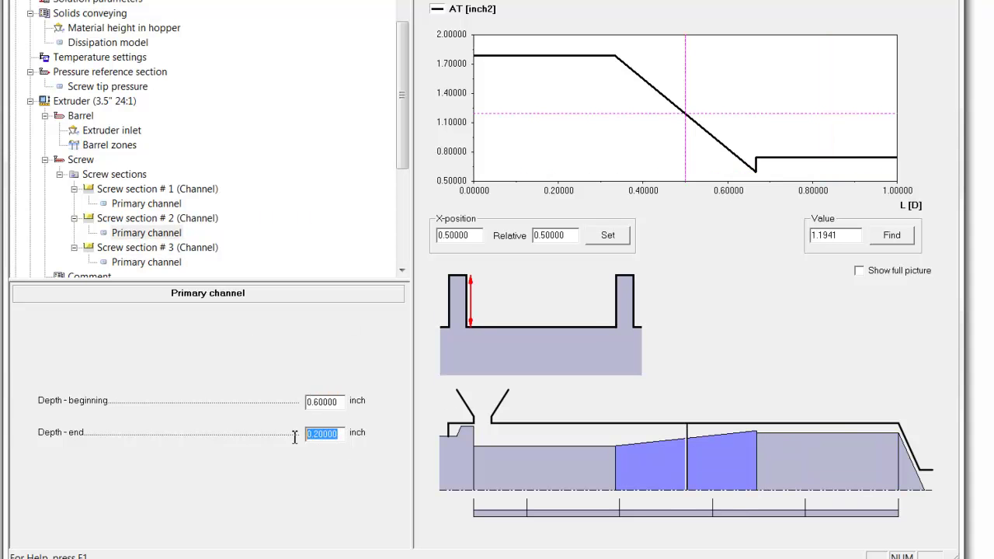
pyautogui.write('0.25')
pyautogui.press('Tab')
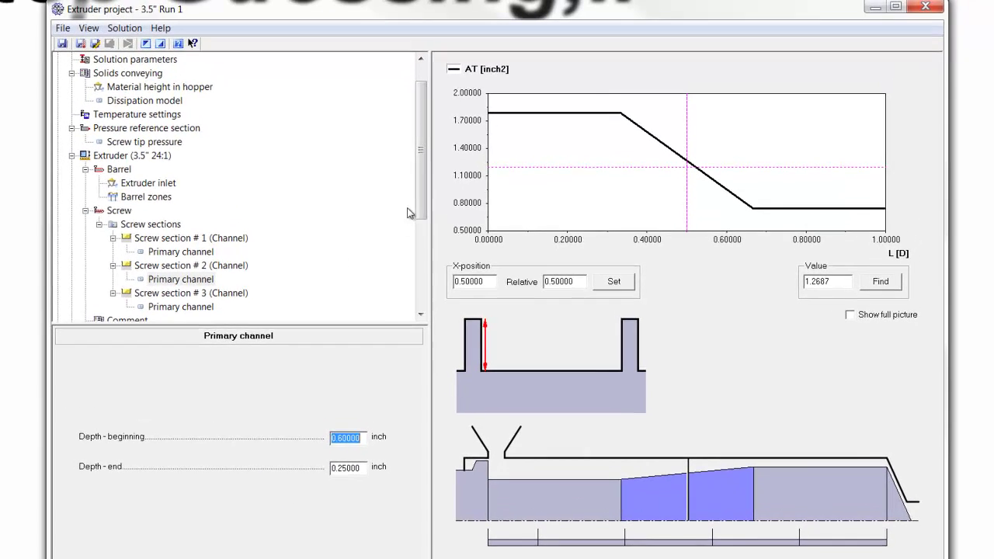
pyautogui.scroll(1, 410, 213)
# Re-solve the shallower-screw project and read 72.482 RPM and 389.439 F end bulk temperature
pyautogui.click(137, 62)
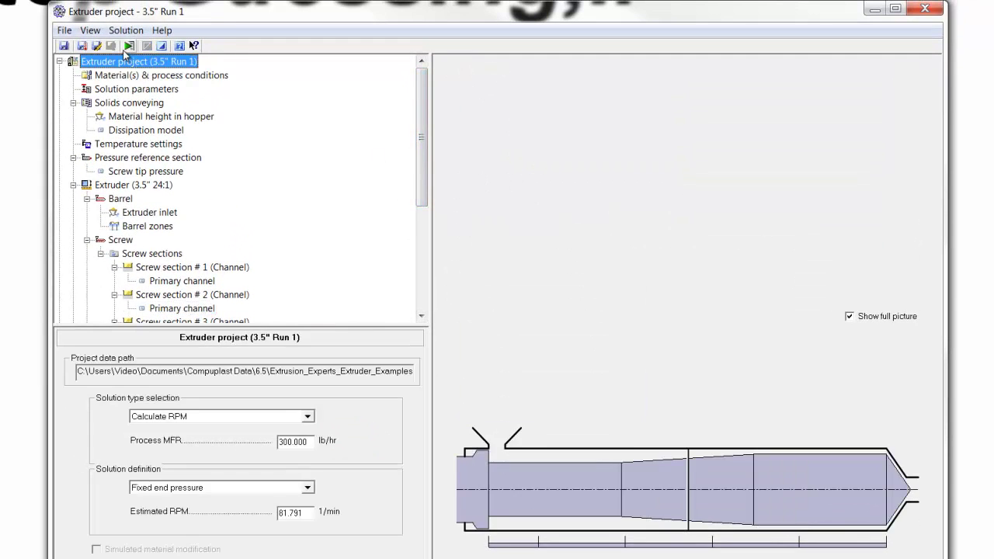
pyautogui.click(130, 45)
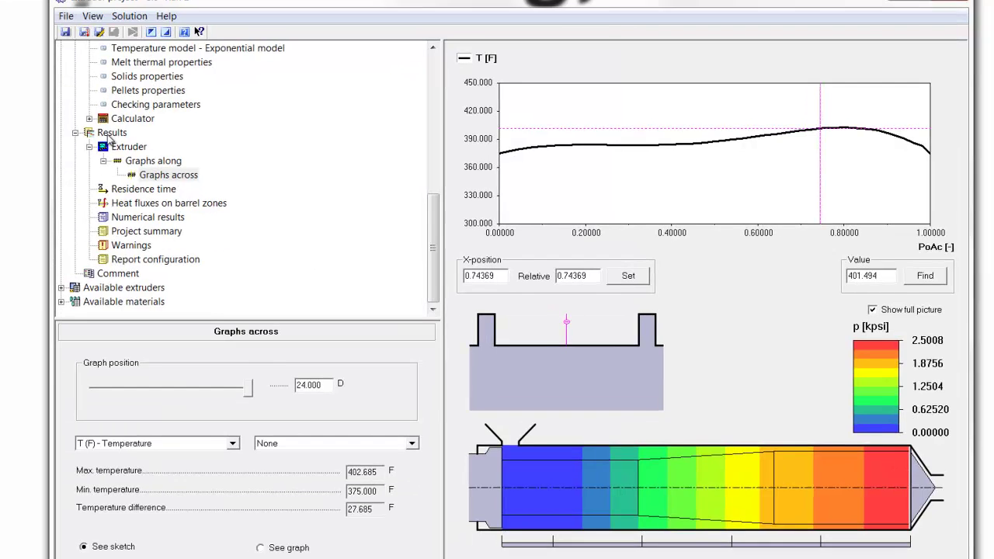
pyautogui.click(109, 143)
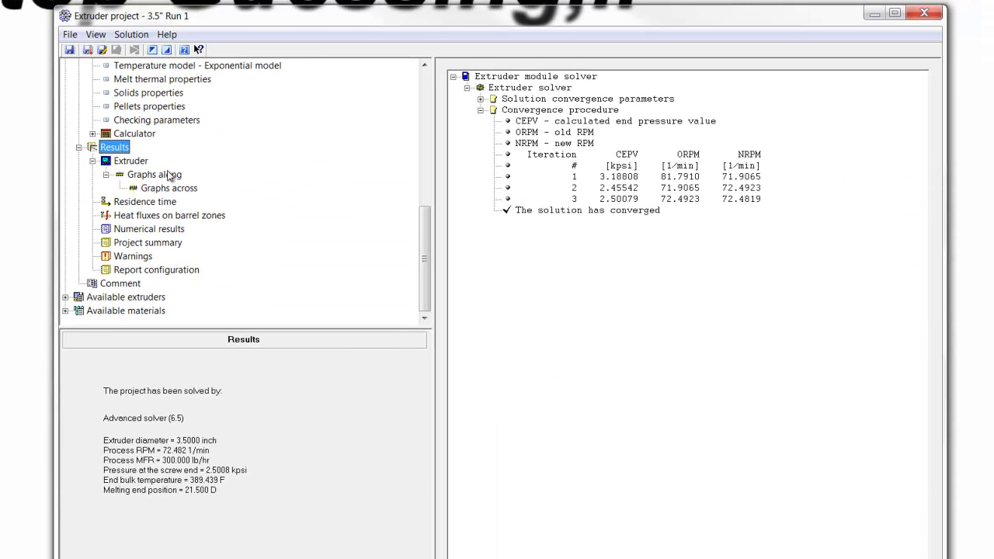
# Plot relative unmelted amount with bulk temperature along the screw, probing near 21.4 D
pyautogui.click(155, 174)
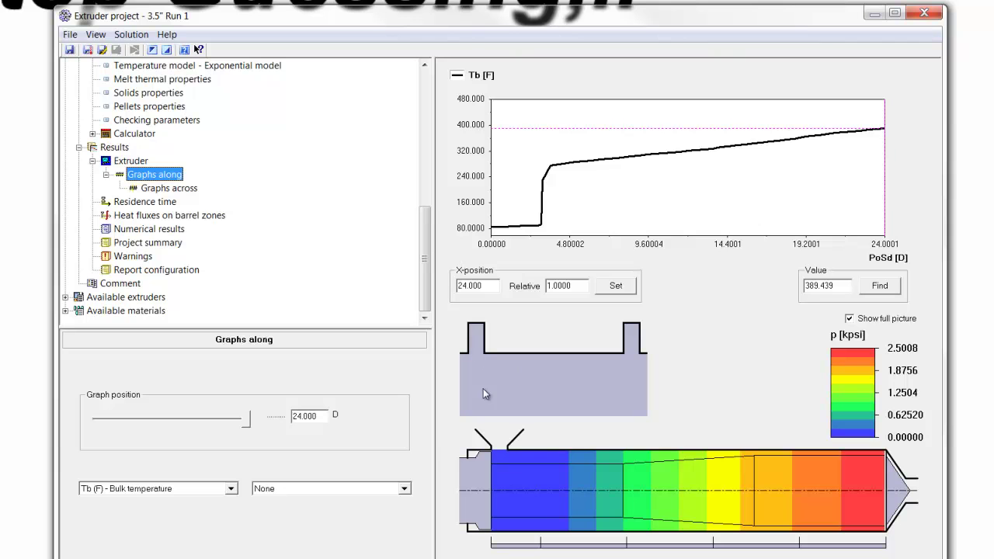
pyautogui.click(404, 488)
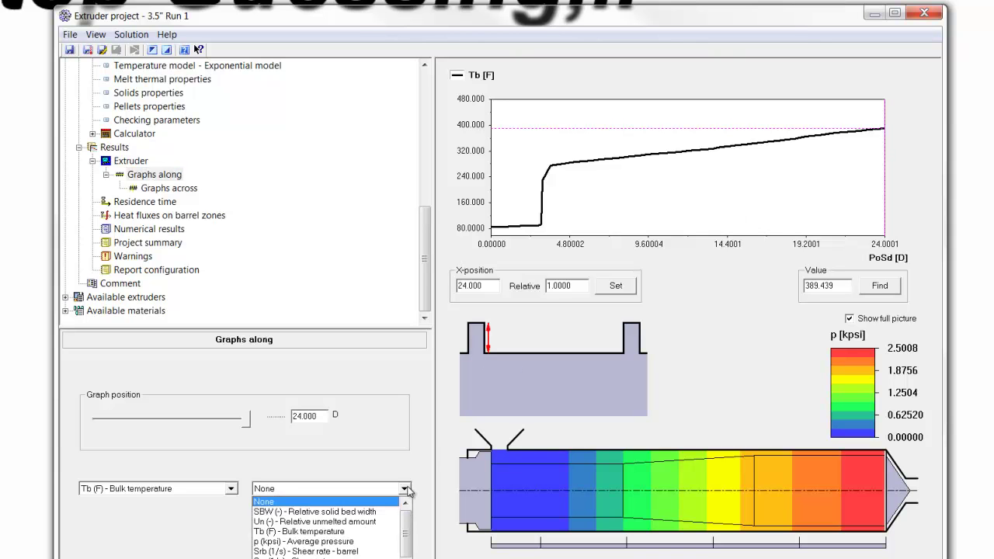
pyautogui.click(368, 522)
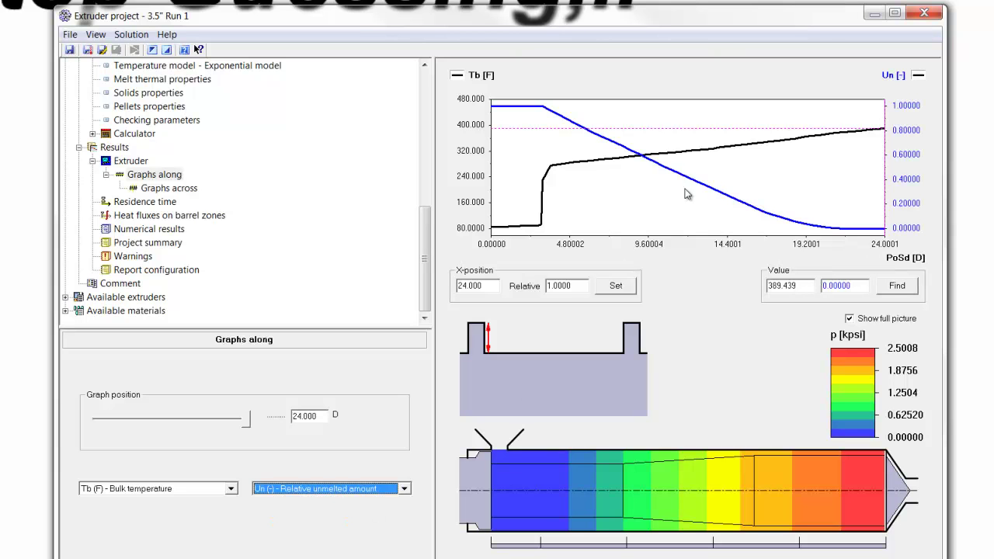
pyautogui.moveTo(786, 212); pyautogui.dragTo(846, 239)
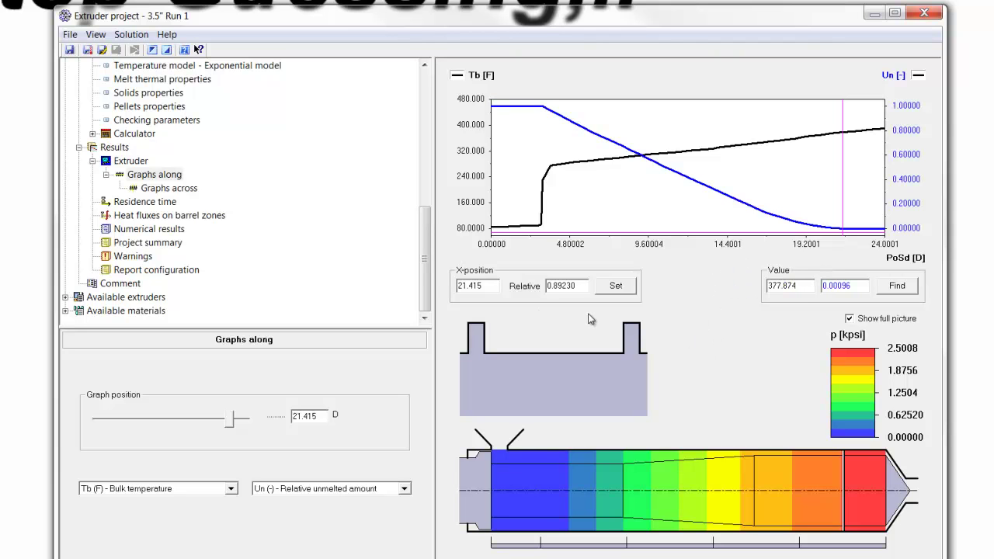
pyautogui.click(165, 189)
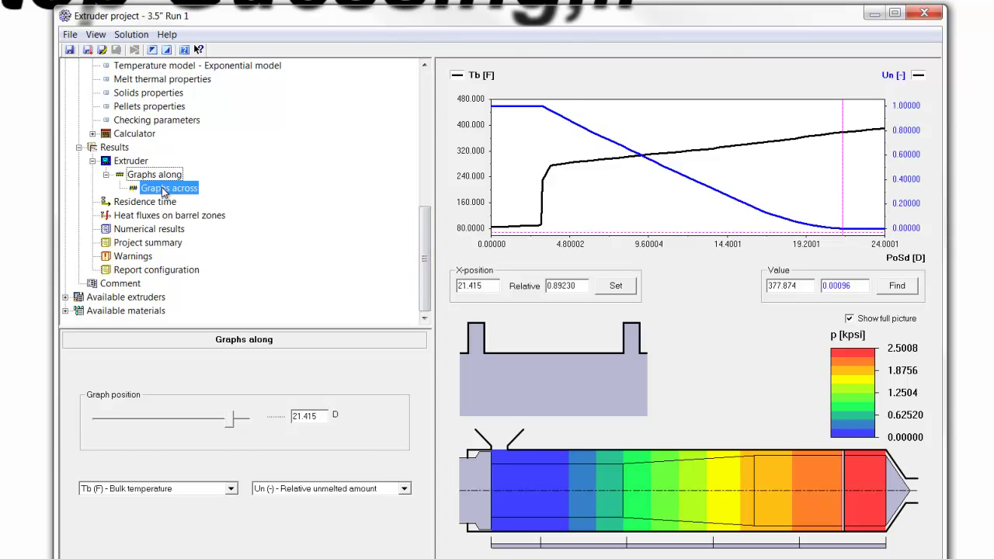
pyautogui.moveTo(222, 396); pyautogui.dragTo(272, 405)
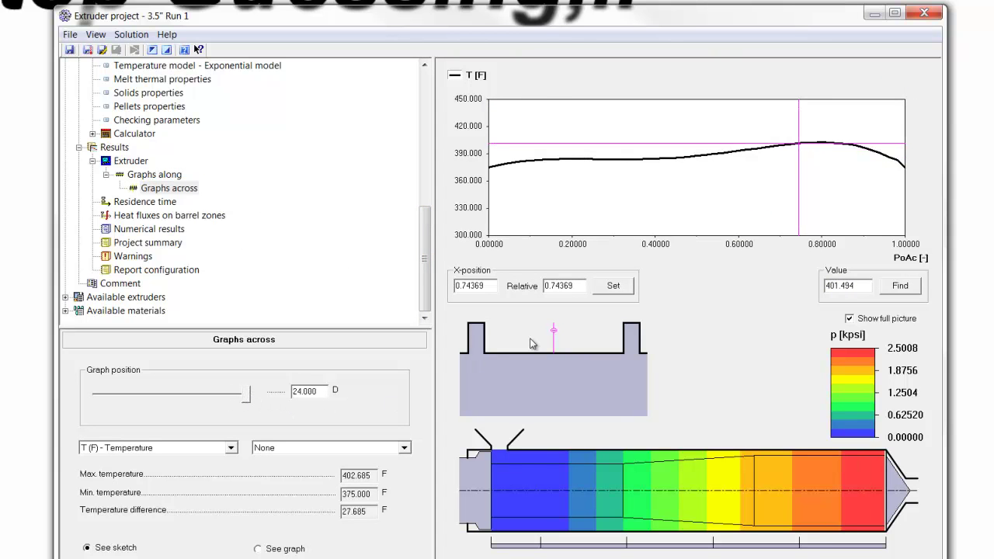
pyautogui.moveTo(784, 180); pyautogui.dragTo(825, 180)
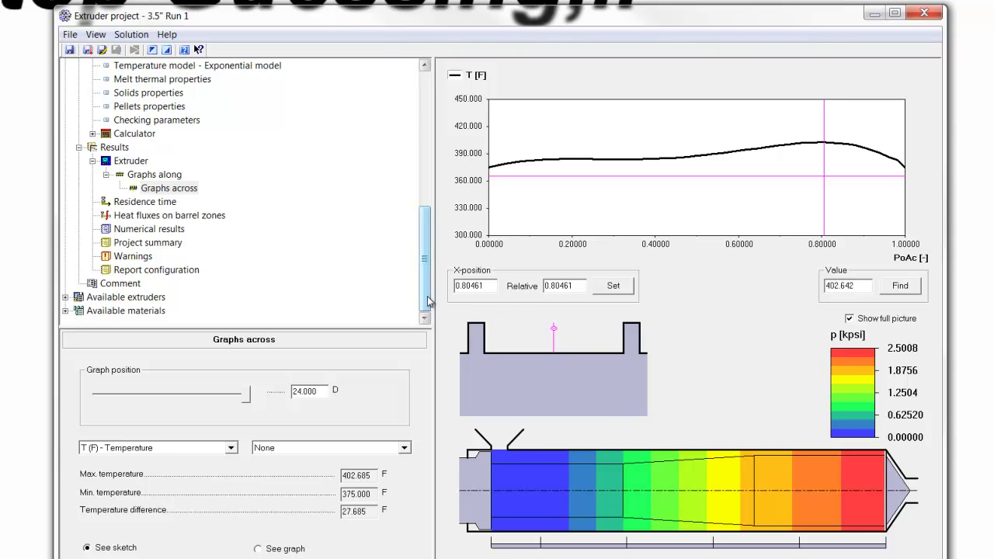
# Probe the along-screw graph at 21.378 D, reading 0.00139 unmelted and 377.676 F
pyautogui.click(174, 176)
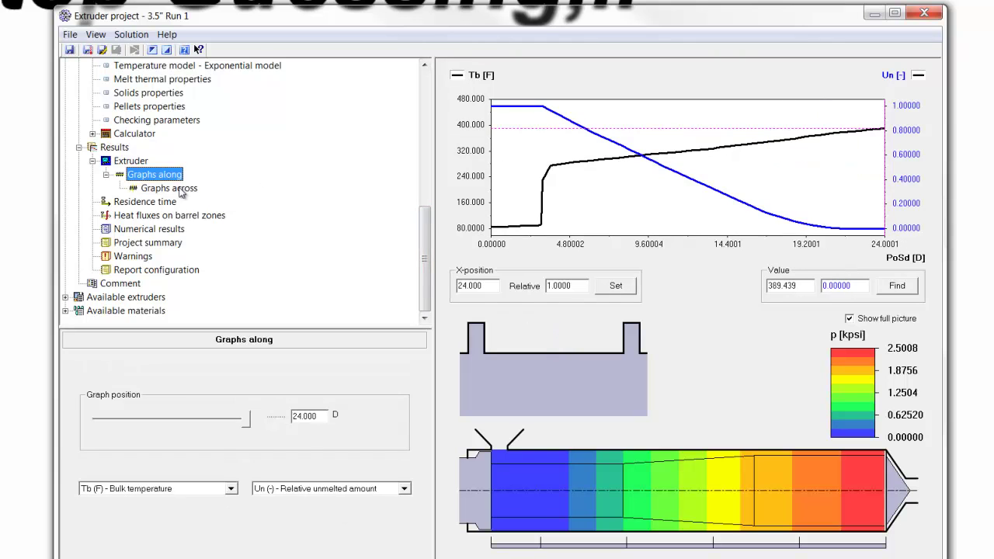
pyautogui.click(802, 227)
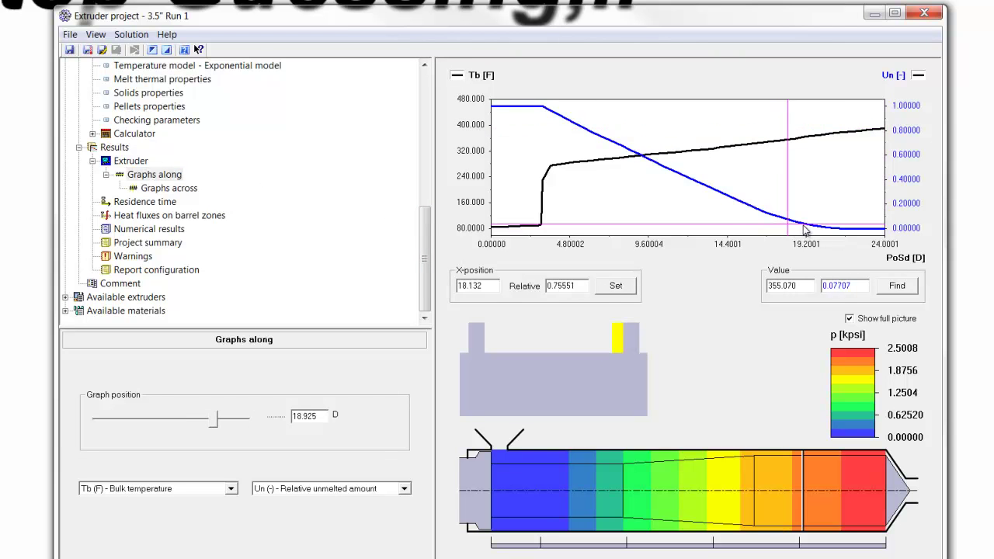
pyautogui.moveTo(810, 227); pyautogui.dragTo(844, 231)
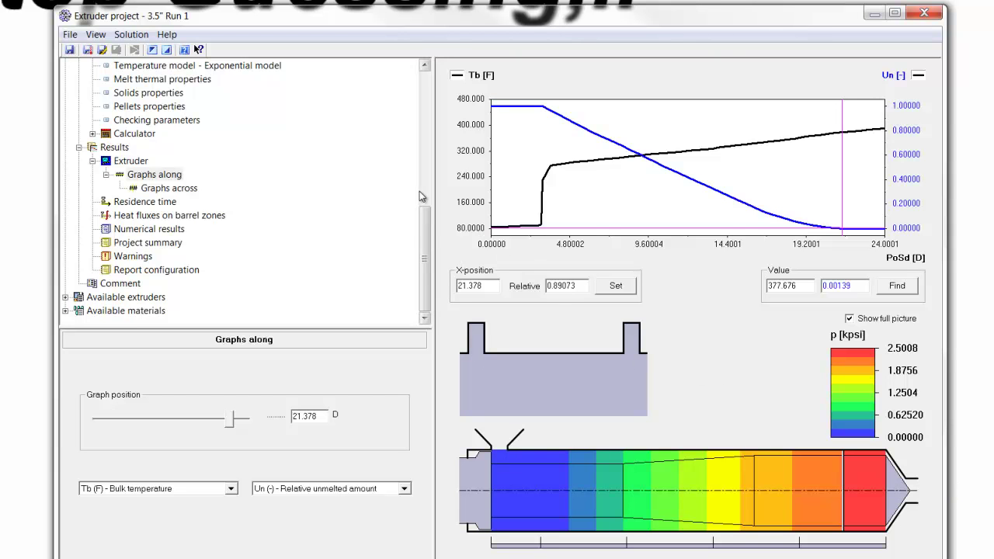
pyautogui.moveTo(426, 221); pyautogui.dragTo(432, 86)
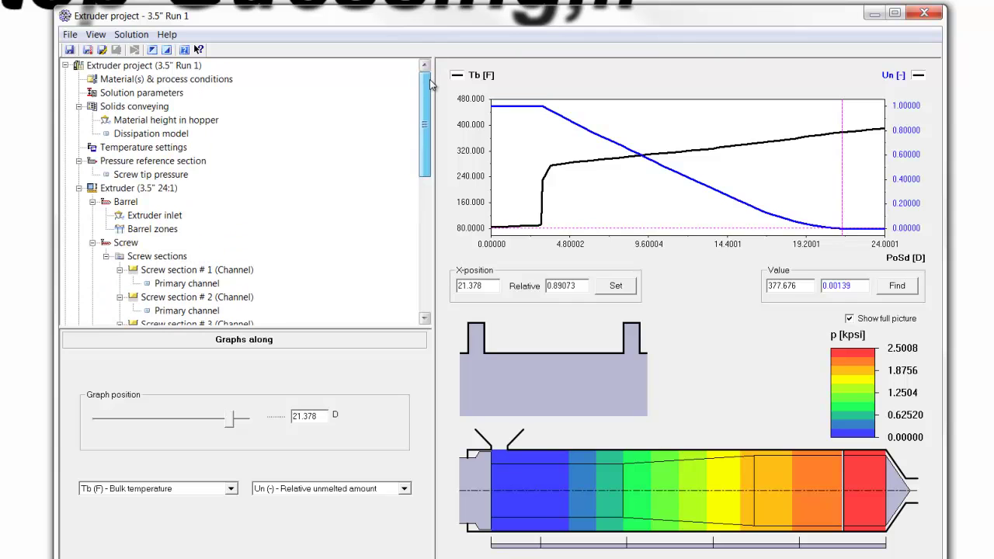